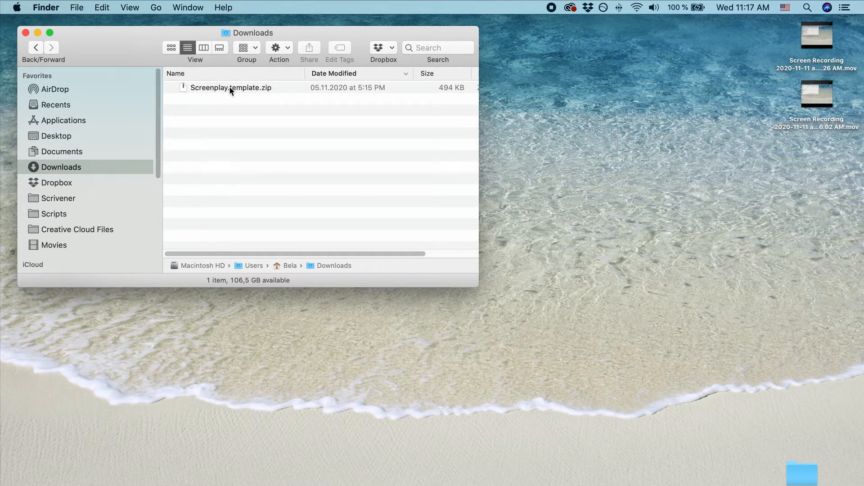
- Extract Screenplay.template.zip in Downloads, open the extracted Screenplay template in Pages and add it to the Template Chooser
{"action": "double_click", "coordinate": [186, 88]}
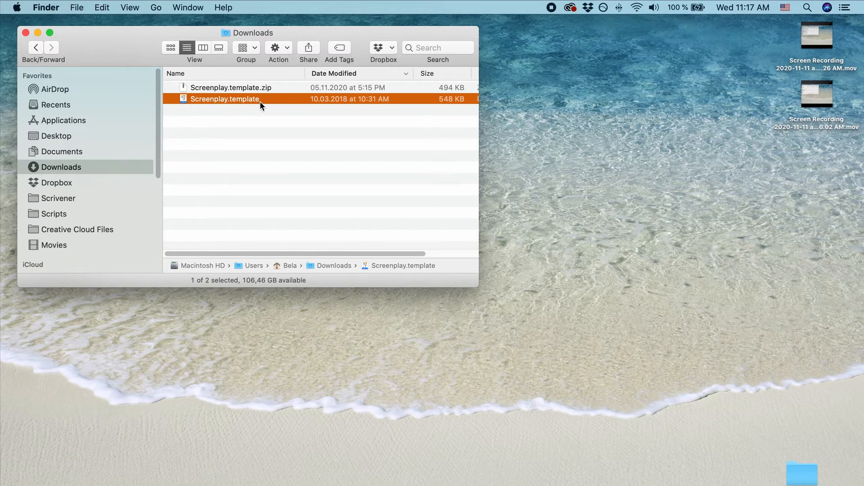
{"action": "double_click", "coordinate": [183, 100]}
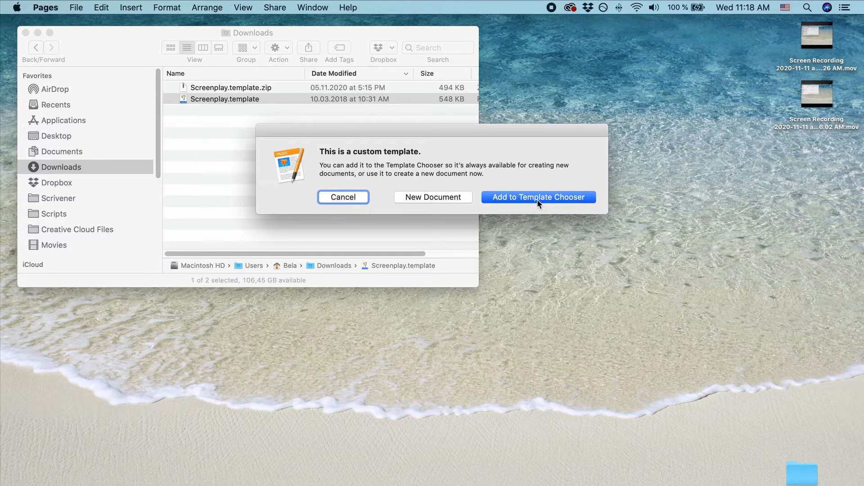
{"action": "left_click", "coordinate": [550, 200]}
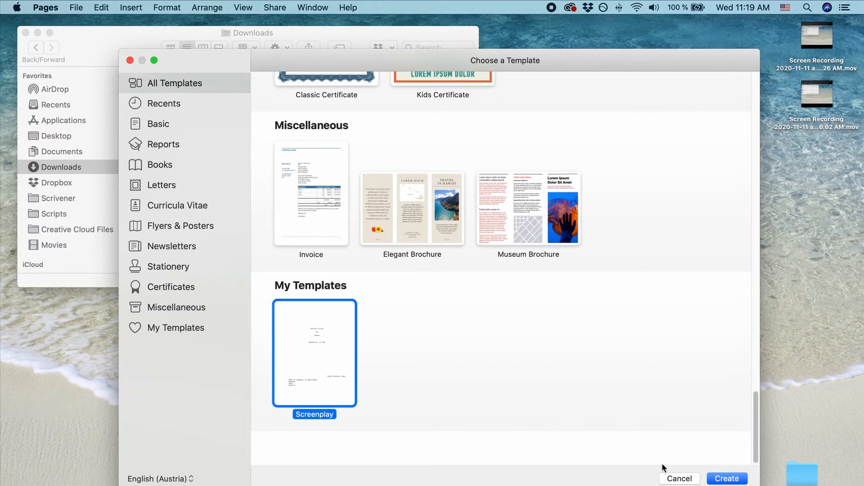
- Create a new document from the Screenplay template and enlarge its window to the full screen width
{"action": "left_click", "coordinate": [734, 480]}
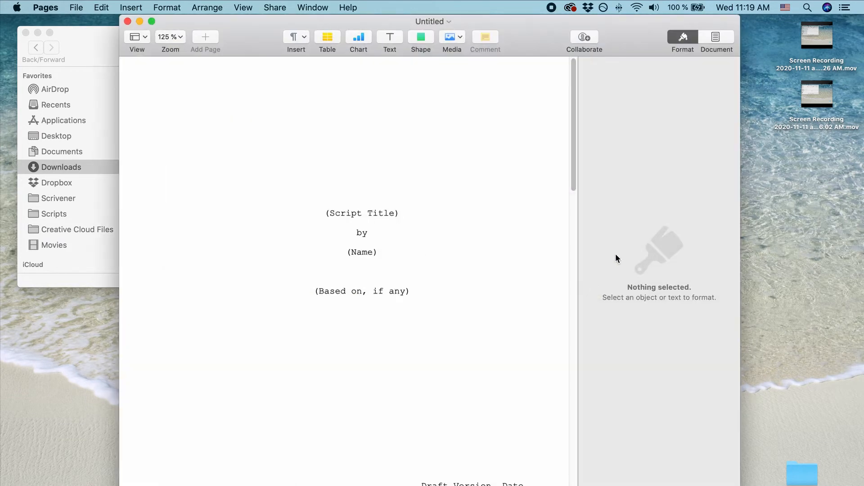
{"action": "double_click", "coordinate": [118, 16]}
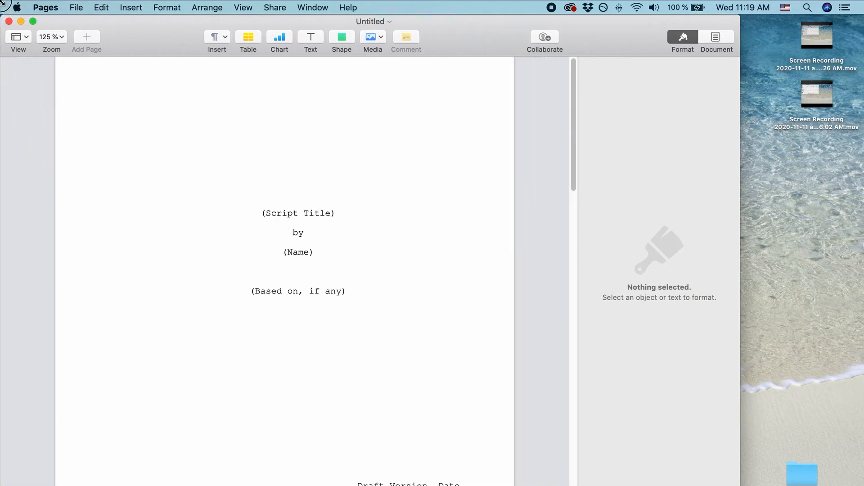
{"action": "double_click", "coordinate": [742, 20]}
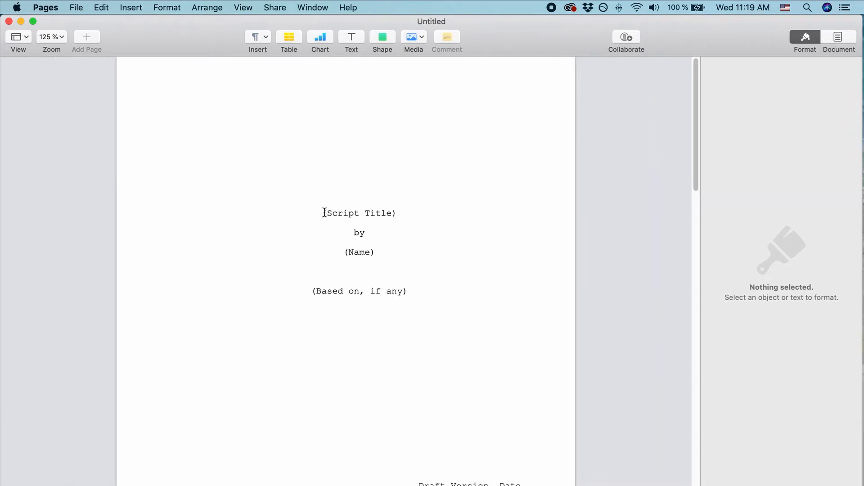
- Enter the scene heading "INT. SCENE HEADING - DAY" below FADE IN: on the first script page
{"action": "scroll", "coordinate": [391, 230], "scroll_direction": "down", "scroll_amount": 5}
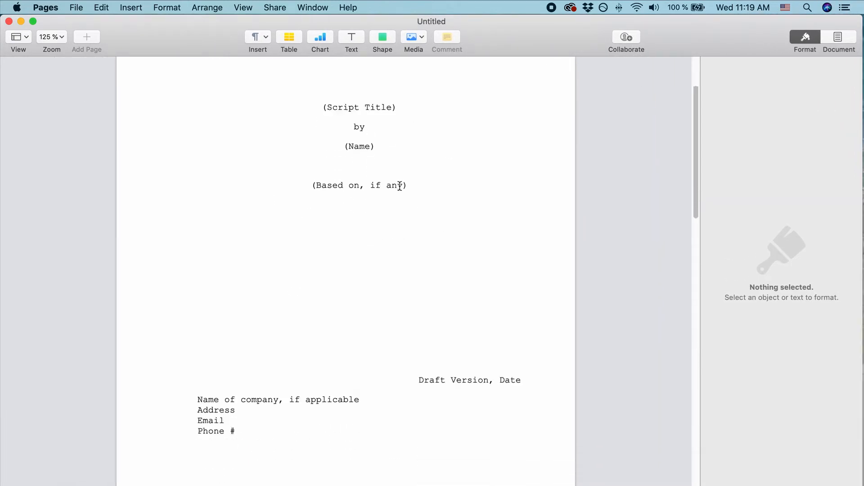
{"action": "scroll", "coordinate": [392, 210], "scroll_direction": "down", "scroll_amount": 12}
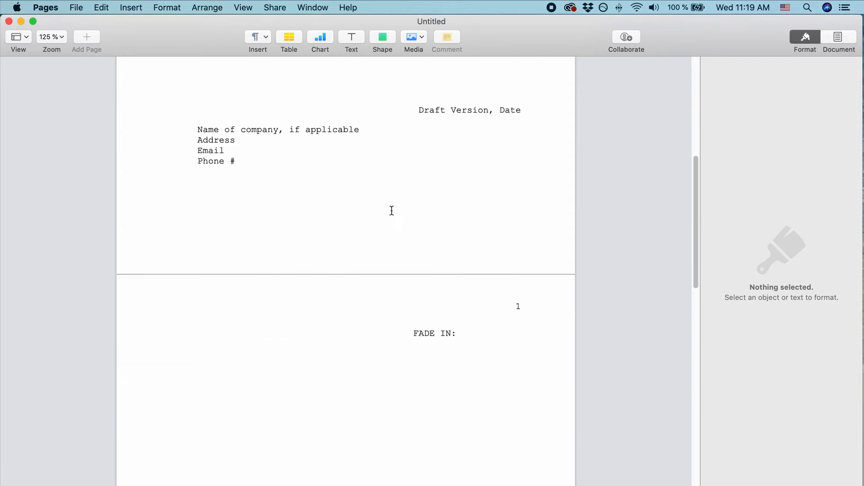
{"action": "scroll", "coordinate": [392, 211], "scroll_direction": "up", "scroll_amount": 4}
{"action": "scroll", "coordinate": [392, 210], "scroll_direction": "down", "scroll_amount": 10}
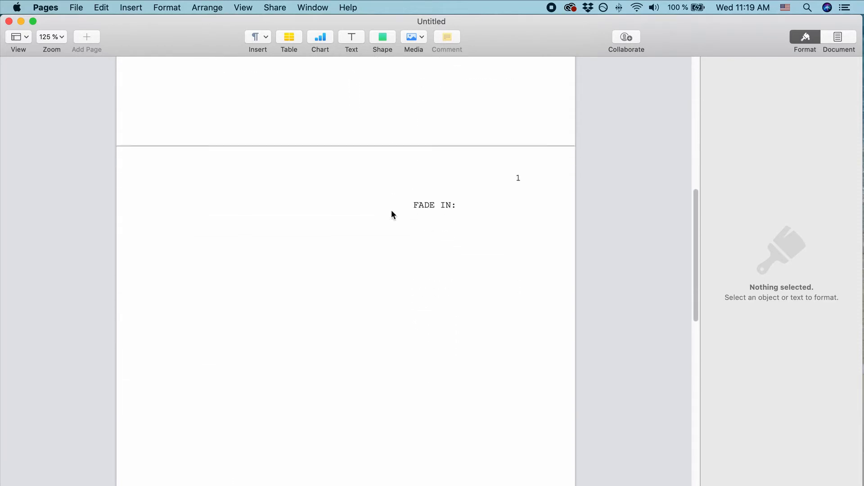
{"action": "scroll", "coordinate": [391, 211], "scroll_direction": "down", "scroll_amount": 3}
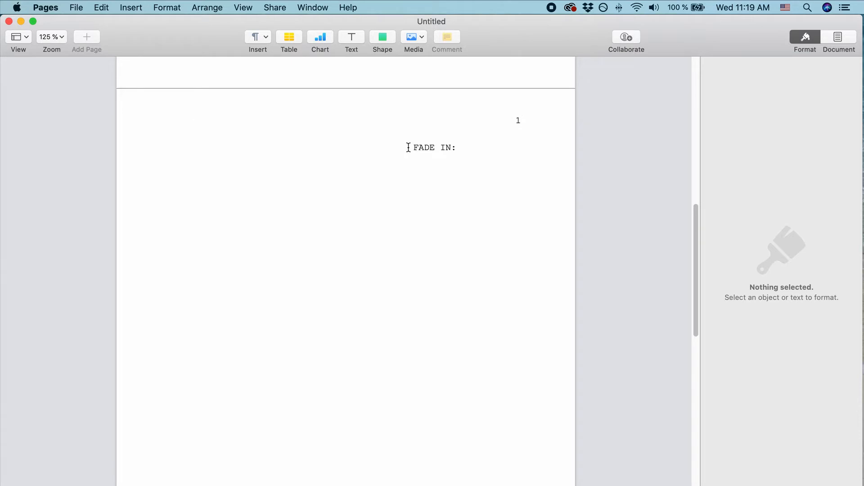
{"action": "left_click", "coordinate": [379, 173]}
{"action": "left_click", "coordinate": [379, 173]}
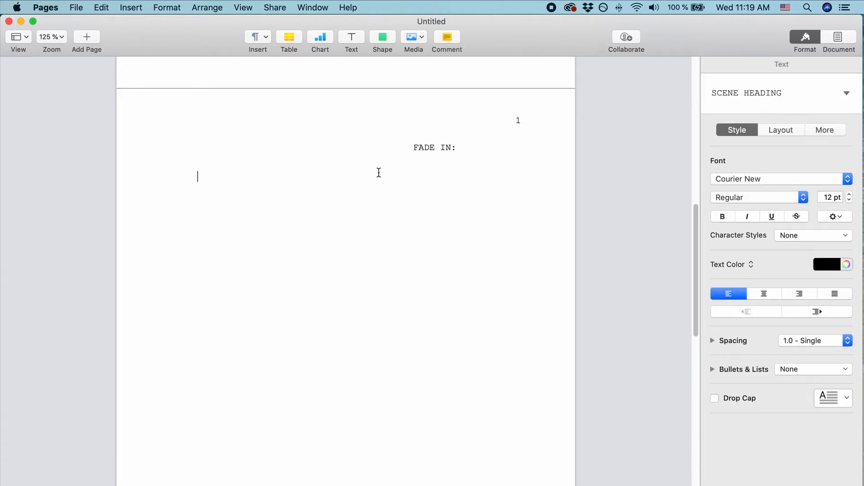
{"action": "left_click", "coordinate": [408, 152]}
{"action": "left_click", "coordinate": [372, 216]}
{"action": "type", "text": "IN"}
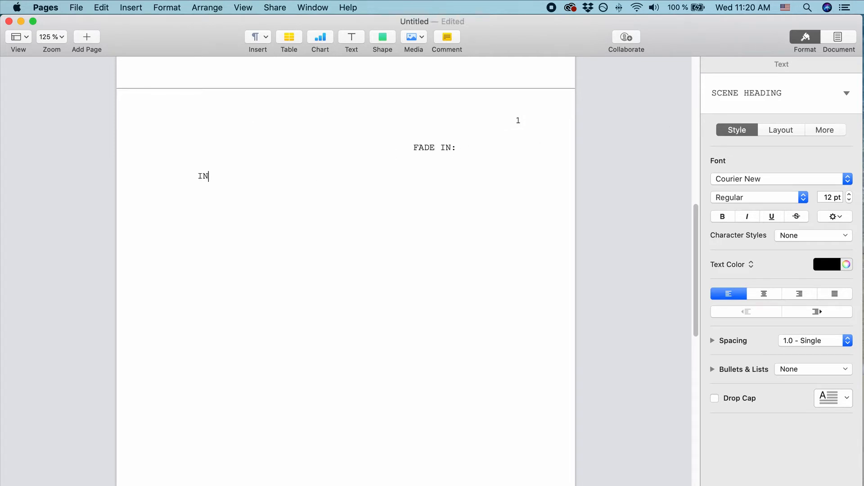
{"action": "type", "text": "T. "}
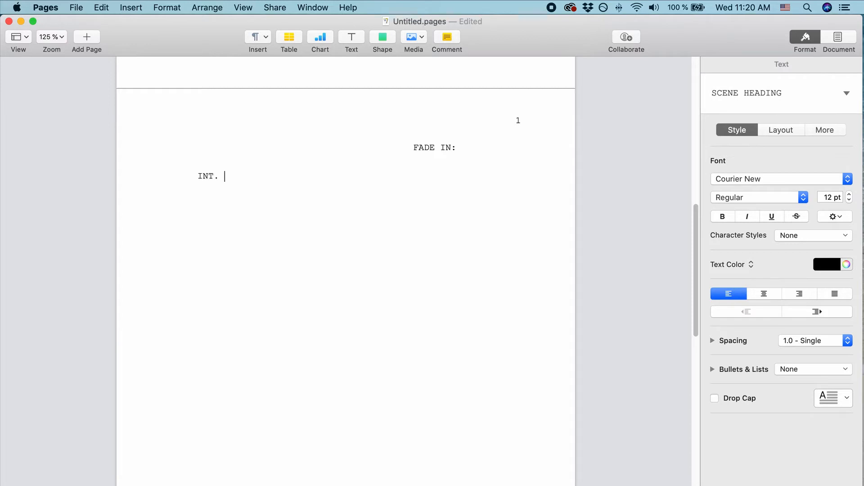
{"action": "type", "text": "SCENE HEADING - DAY"}
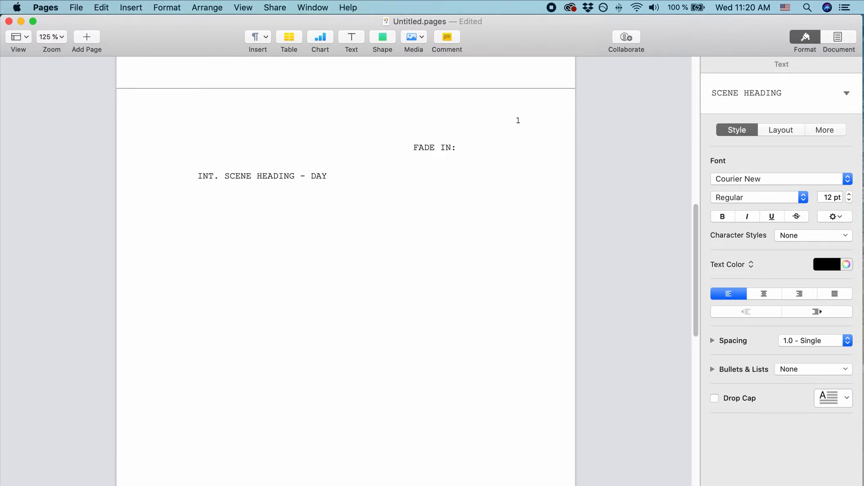
- Add the action line "This is an action line." below the scene heading
{"action": "key", "text": "Return"}
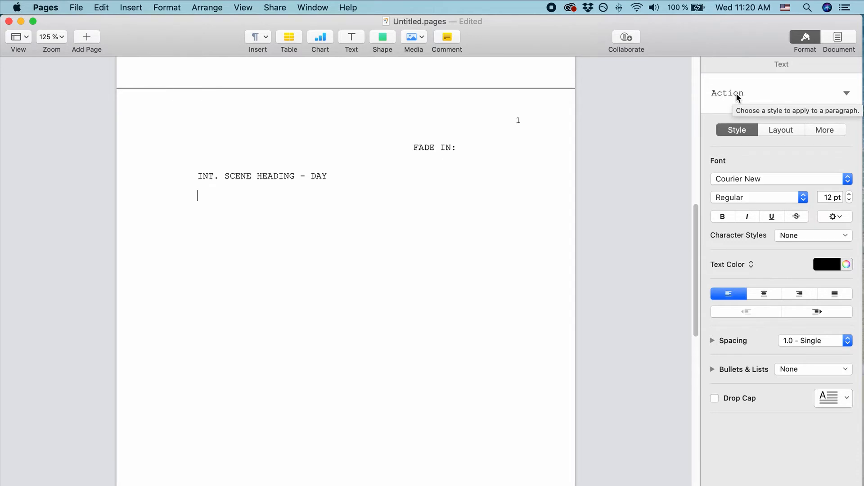
{"action": "type", "text": "This "}
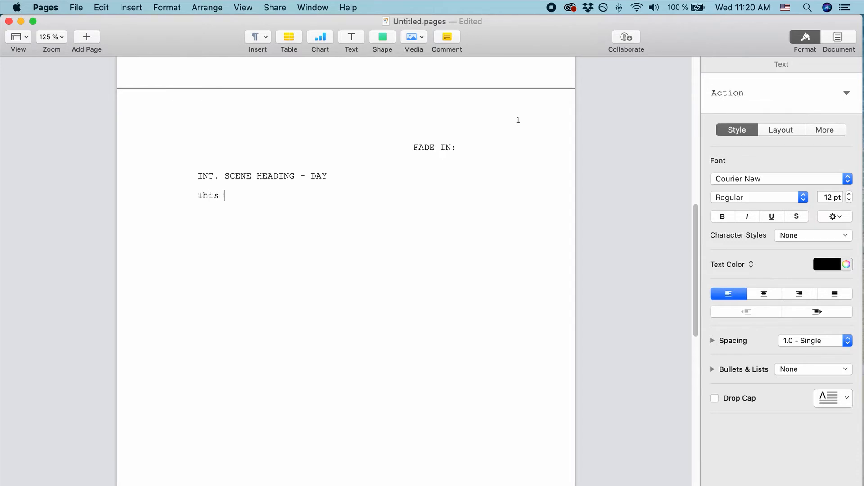
{"action": "type", "text": "is an action line."}
- Add the cue "CHARACTER" in the CHARACTER paragraph style, followed by the dialogue "This is a line of dialogue."
{"action": "left_click", "coordinate": [846, 95]}
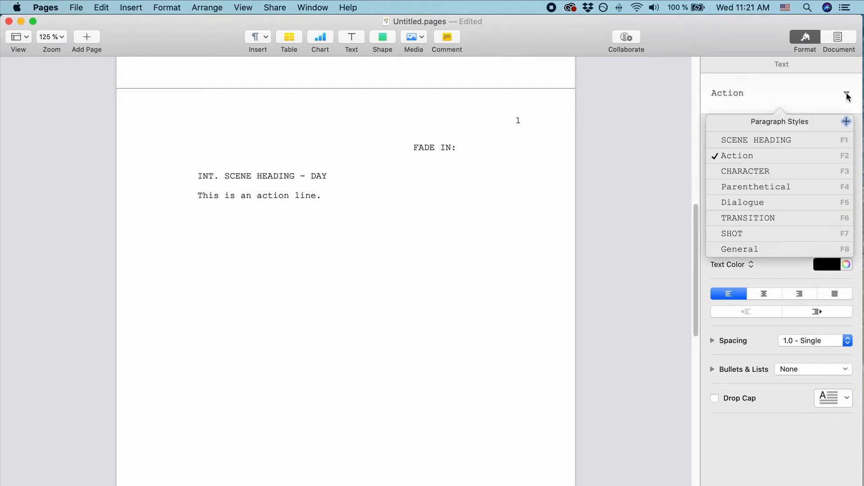
{"action": "left_click", "coordinate": [763, 171]}
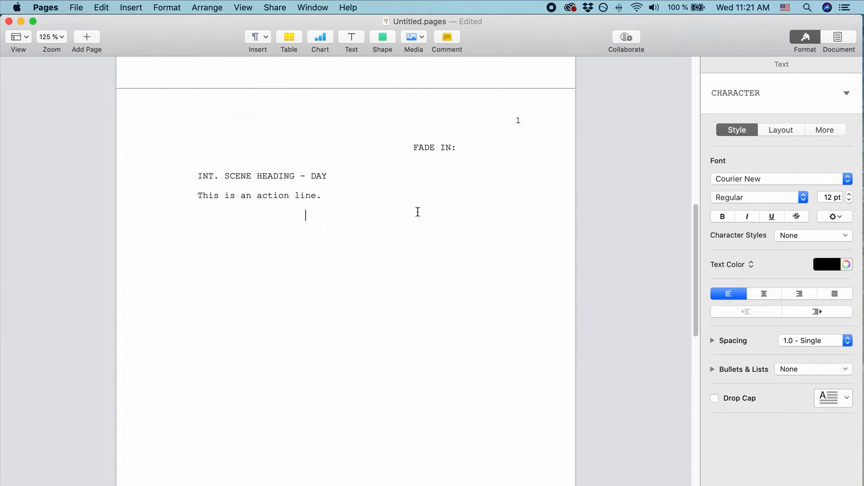
{"action": "type", "text": "CHARACTER"}
{"action": "key", "text": "Return"}
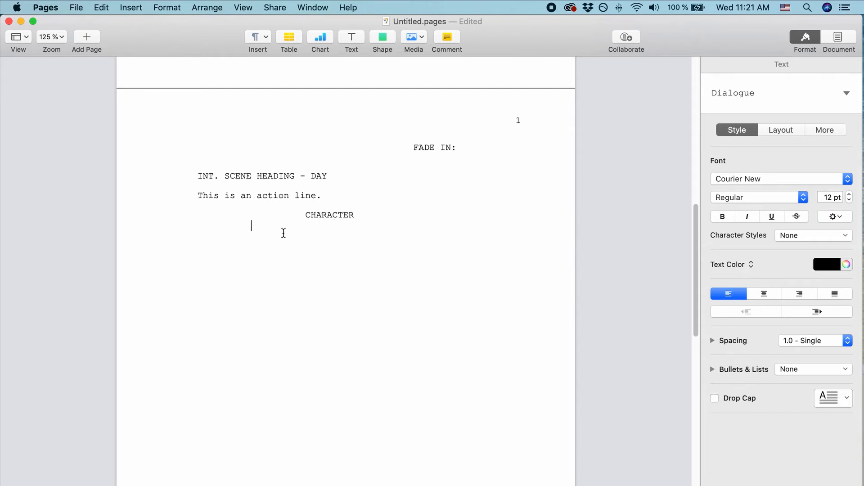
{"action": "type", "text": "This is a line of dialogue"}
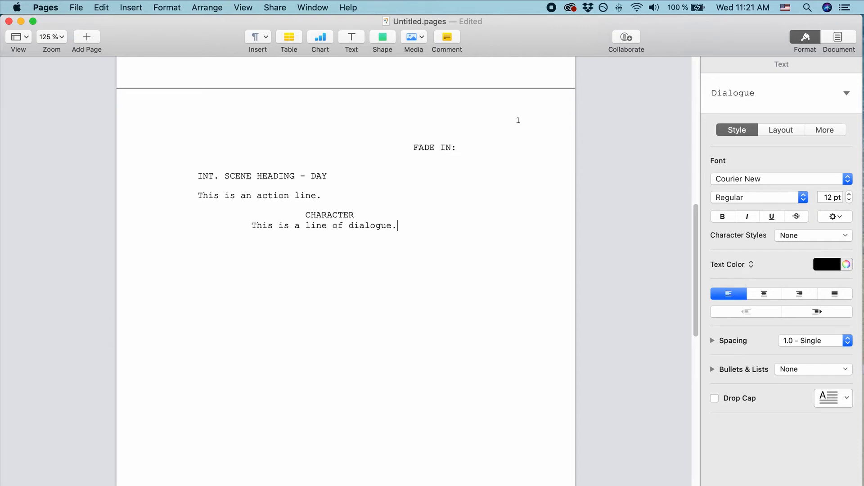
{"action": "type", "text": "."}
{"action": "key", "text": "Return"}
- Add a second cue, "CHARACTER 2", in the CHARACTER paragraph style below the first dialogue line
{"action": "left_click", "coordinate": [839, 95]}
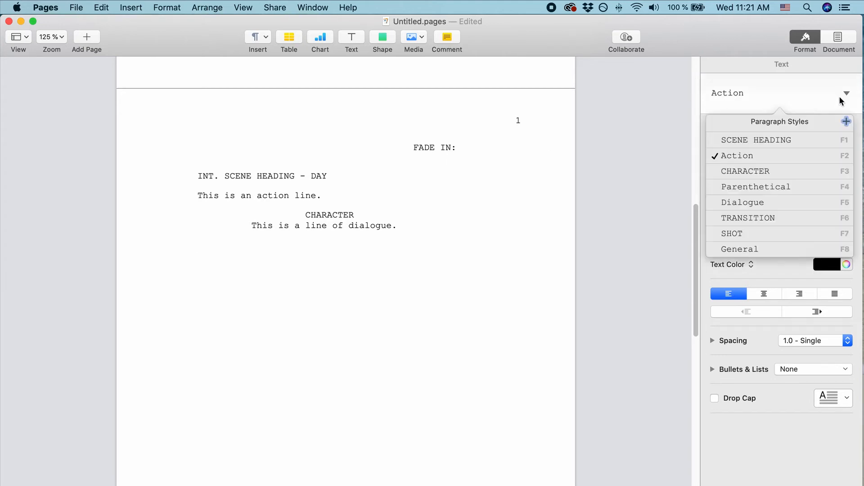
{"action": "left_click", "coordinate": [805, 171]}
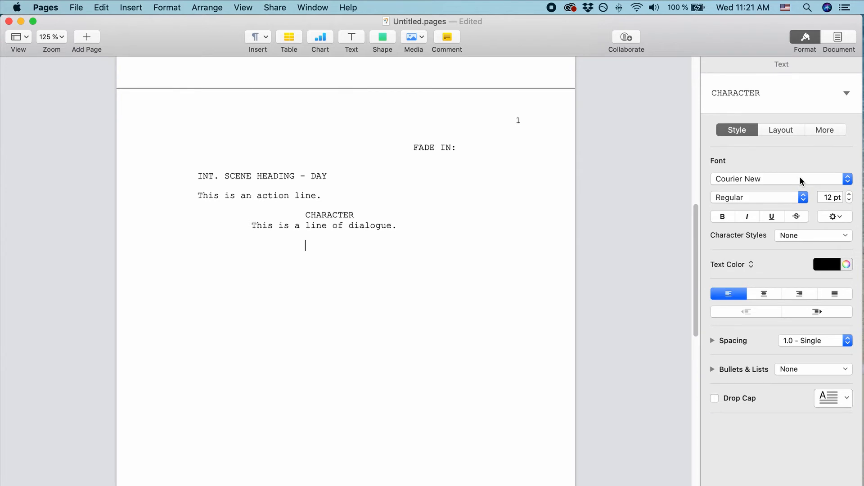
{"action": "type", "text": "CHARACTER 2"}
{"action": "key", "text": "Return"}
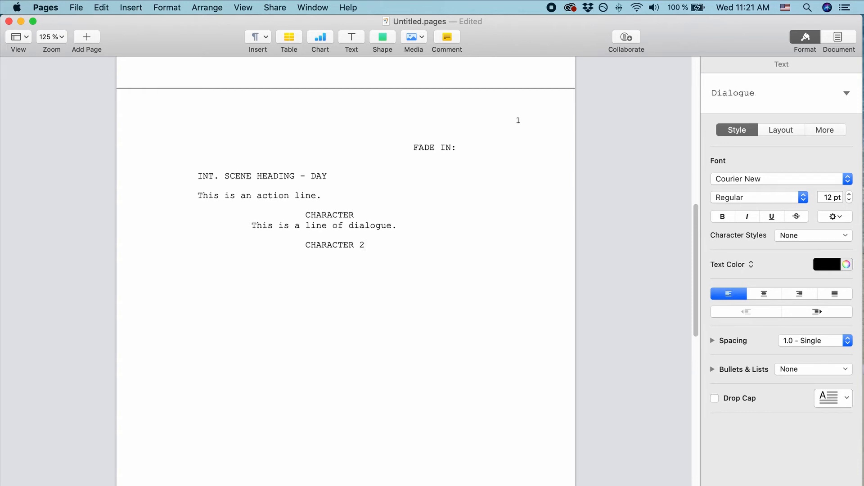
- Add "(parenthetical)" in the Parenthetical style under CHARACTER 2, followed by the dialogue line "Dialogue."
{"action": "left_click", "coordinate": [846, 93]}
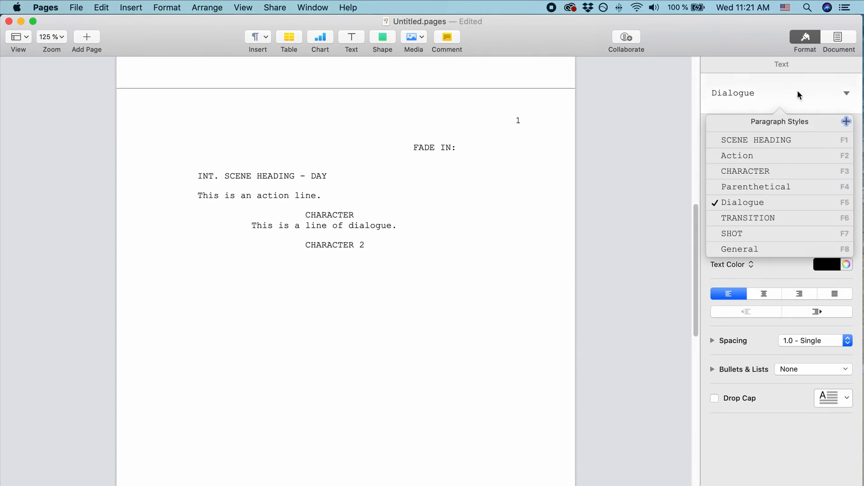
{"action": "left_click", "coordinate": [790, 188]}
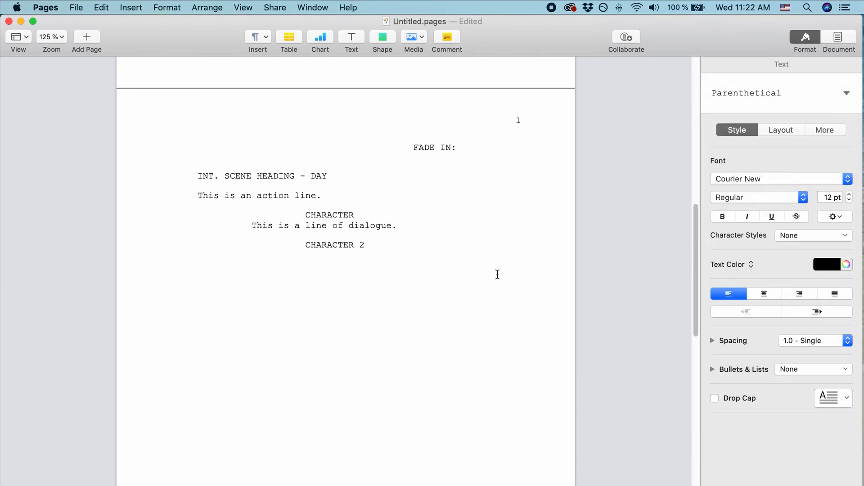
{"action": "type", "text": "(parenthec"}
{"action": "key", "text": "BackSpace"}
{"action": "type", "text": "tical)"}
{"action": "key", "text": "Return"}
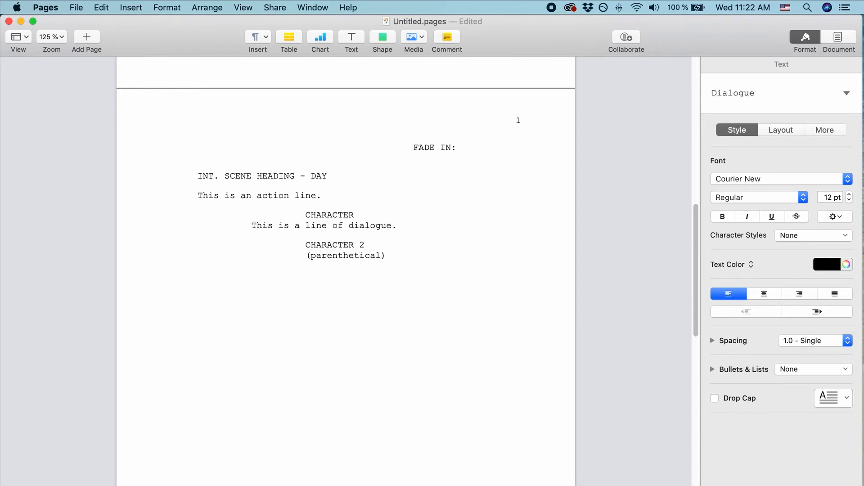
{"action": "type", "text": "Dialogue."}
{"action": "key", "text": "Return"}
- Review the available paragraph styles and examine the scene index page at the end of the document
{"action": "left_click", "coordinate": [847, 94]}
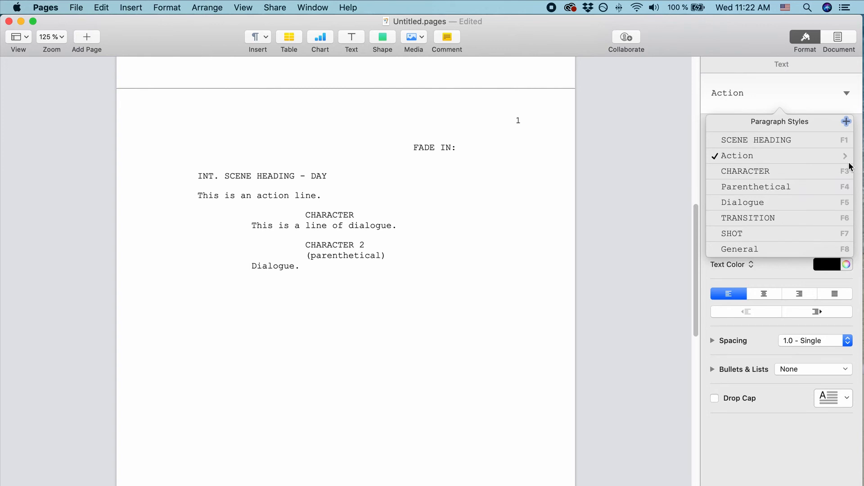
{"action": "left_click", "coordinate": [845, 94]}
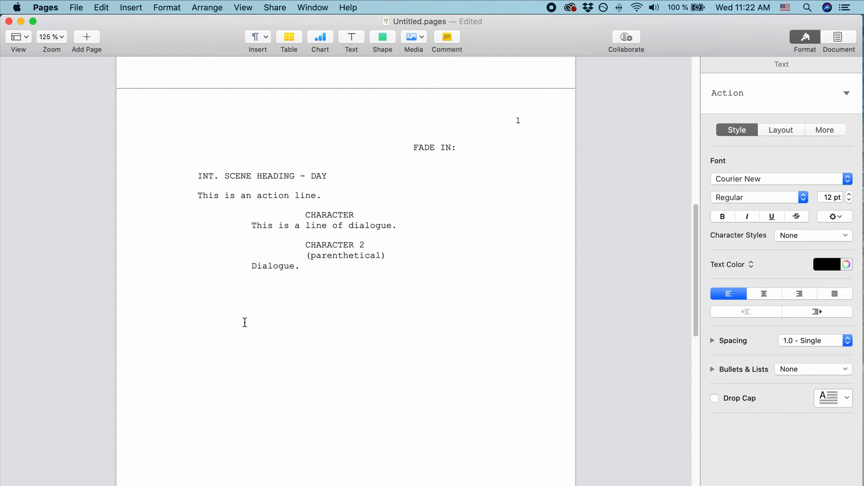
{"action": "scroll", "coordinate": [270, 319], "scroll_direction": "down", "scroll_amount": 15}
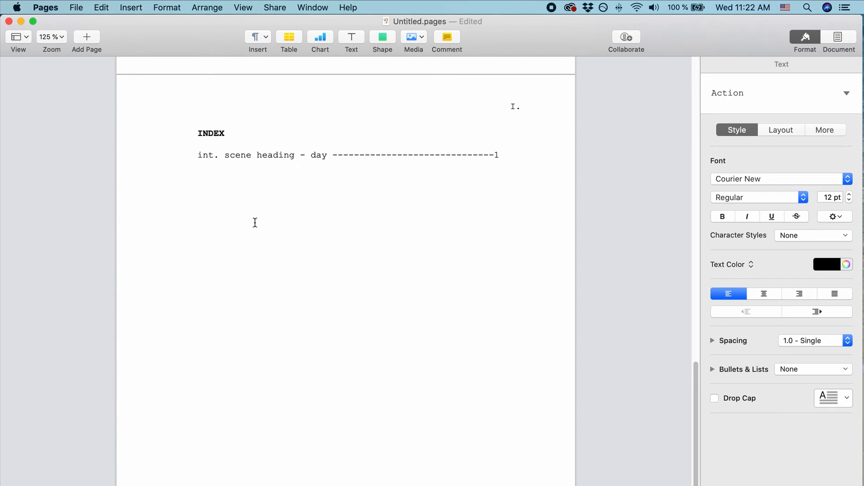
{"action": "scroll", "coordinate": [283, 377], "scroll_direction": "up", "scroll_amount": 1}
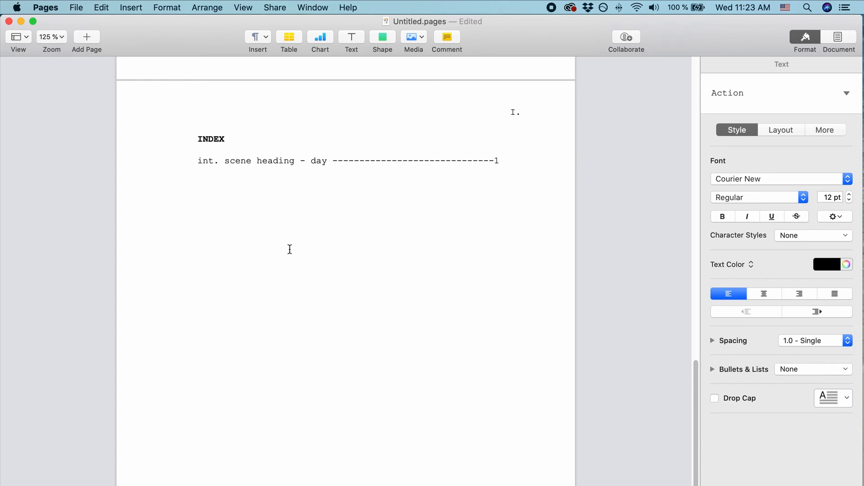
{"action": "scroll", "coordinate": [290, 261], "scroll_direction": "down", "scroll_amount": 5}
{"action": "scroll", "coordinate": [296, 275], "scroll_direction": "up", "scroll_amount": 15}
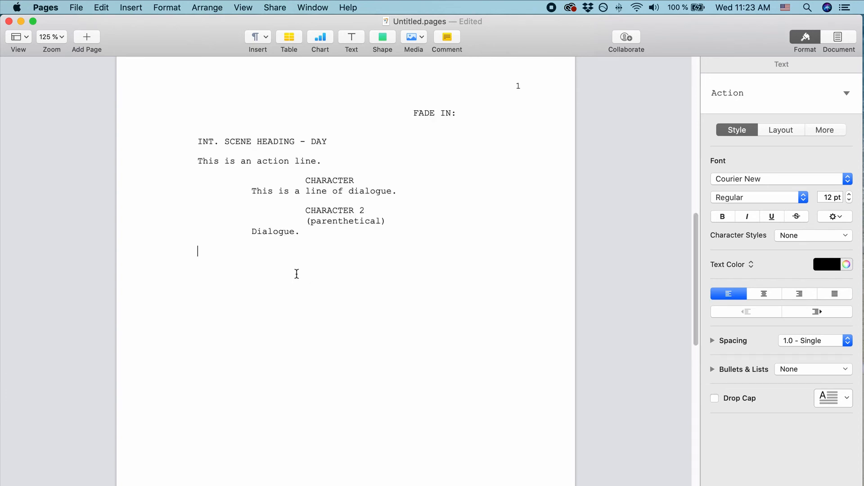